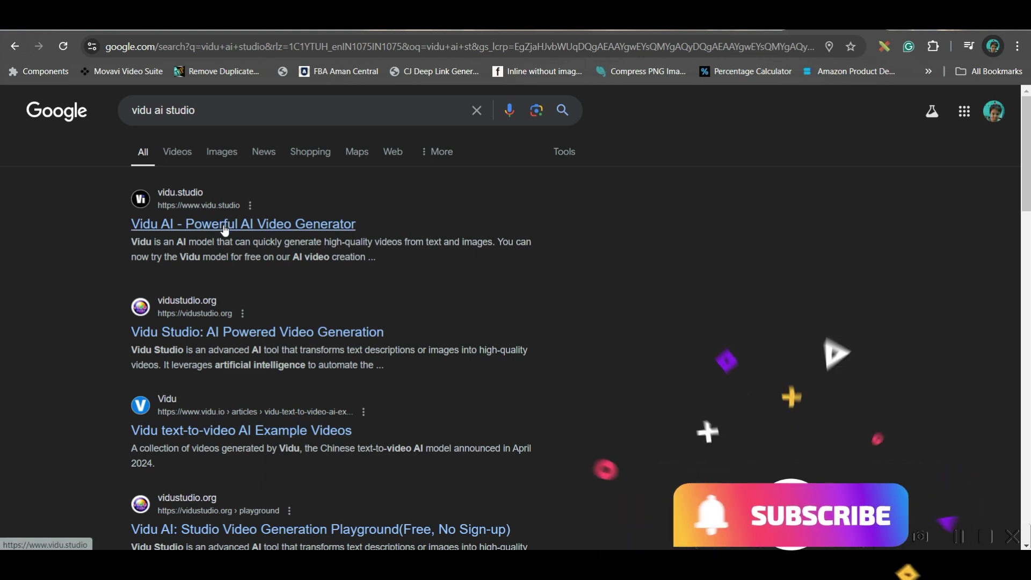
Open the 'Vidu AI - Powerful AI Video Generator' result from the 'vidu ai studio' search.
{"action": "left_click", "coordinate": [214, 222]}
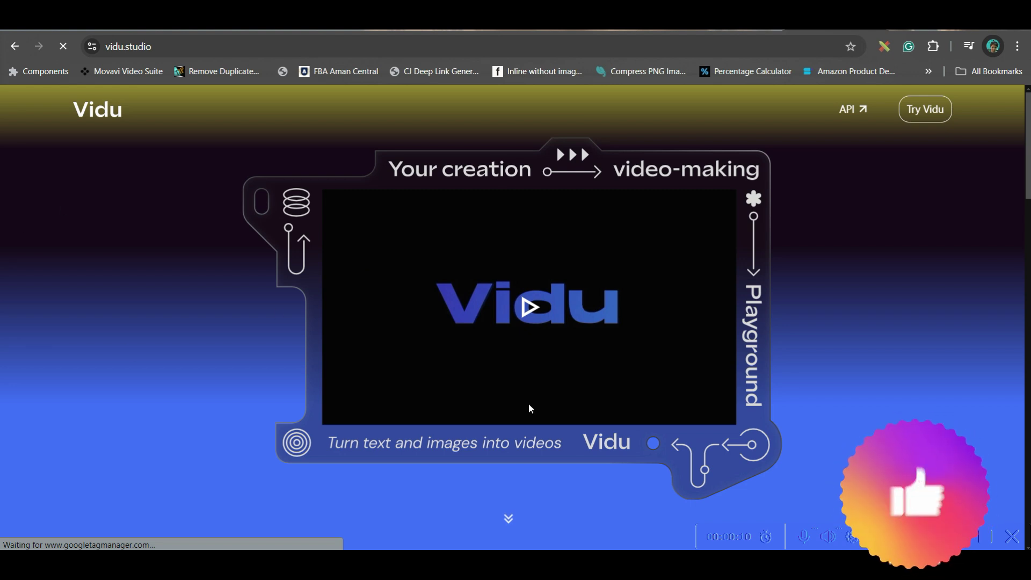
Sign in to Vidu with a Google account and go to the Create Video page.
{"action": "scroll", "coordinate": [723, 287], "scroll_direction": "down", "scroll_amount": 10}
{"action": "left_click", "coordinate": [922, 109]}
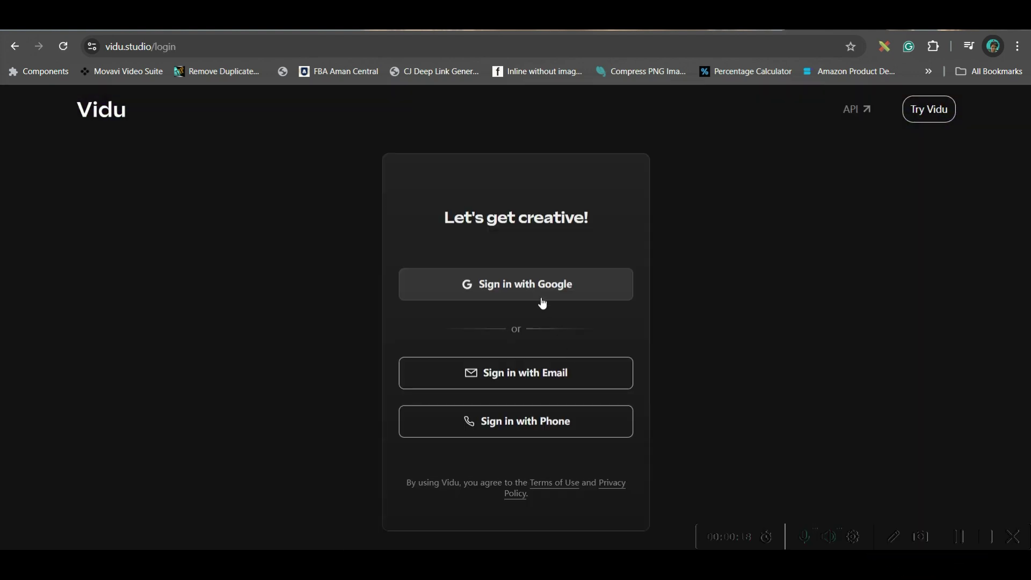
{"action": "left_click", "coordinate": [540, 294]}
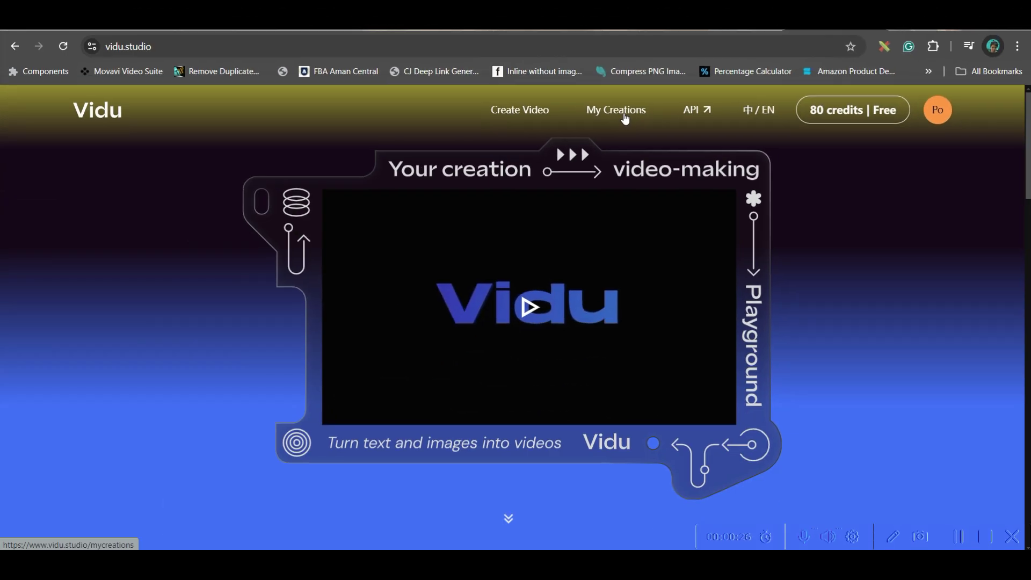
{"action": "left_click", "coordinate": [533, 113]}
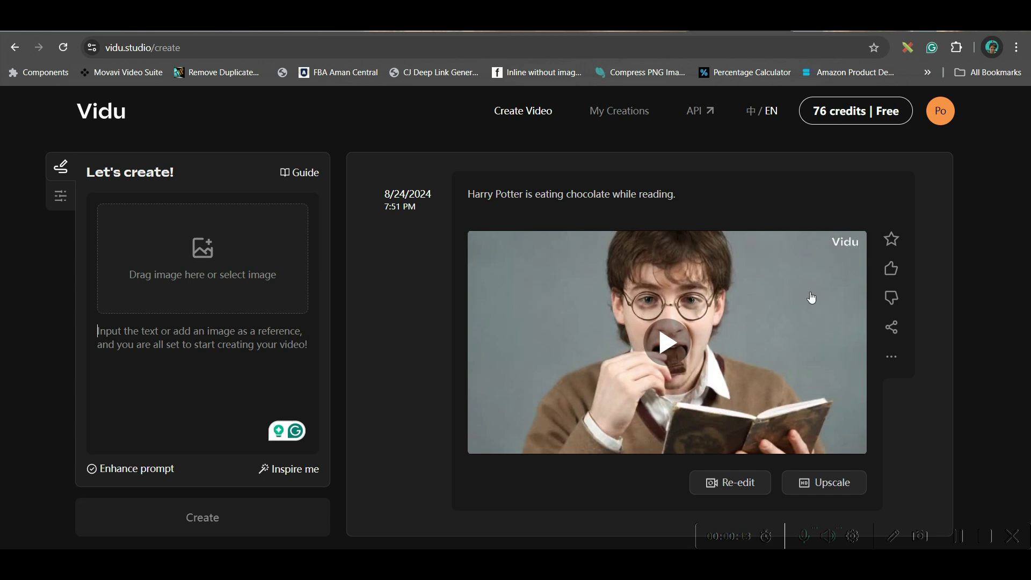
Paste the photorealistic rainy-alley prompt, cancel the image picker, and reveal the style and duration settings.
{"action": "key", "text": "ctrl+v"}
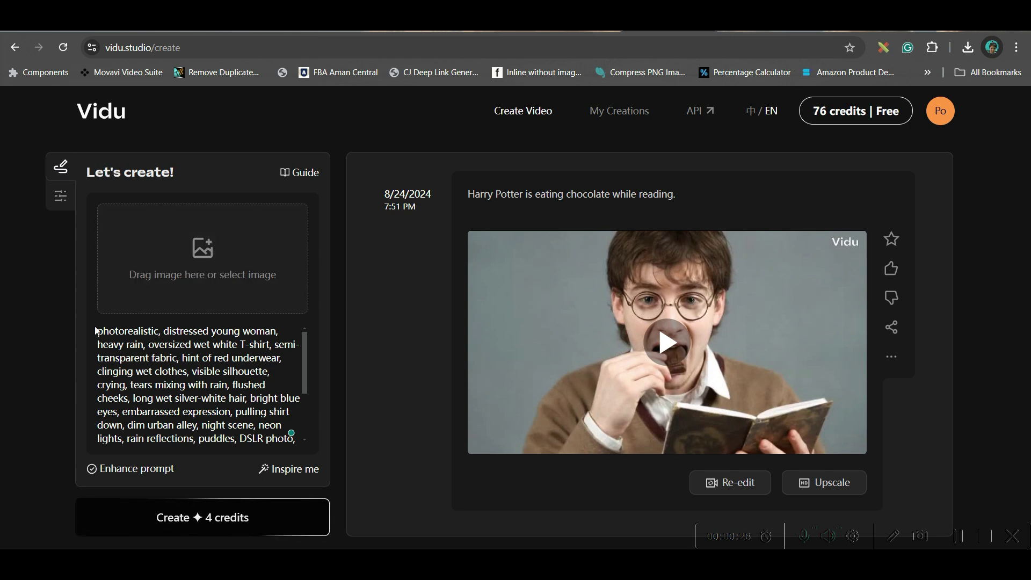
{"action": "left_click_drag", "start_coordinate": [101, 332], "coordinate": [271, 371]}
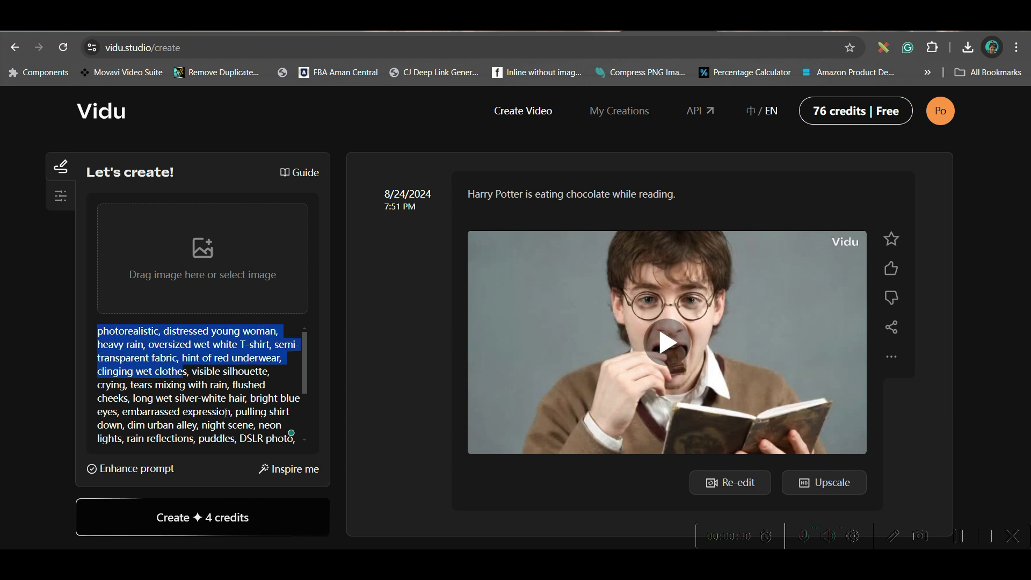
{"action": "scroll", "coordinate": [199, 387], "scroll_direction": "down", "scroll_amount": 2}
{"action": "left_click", "coordinate": [204, 258]}
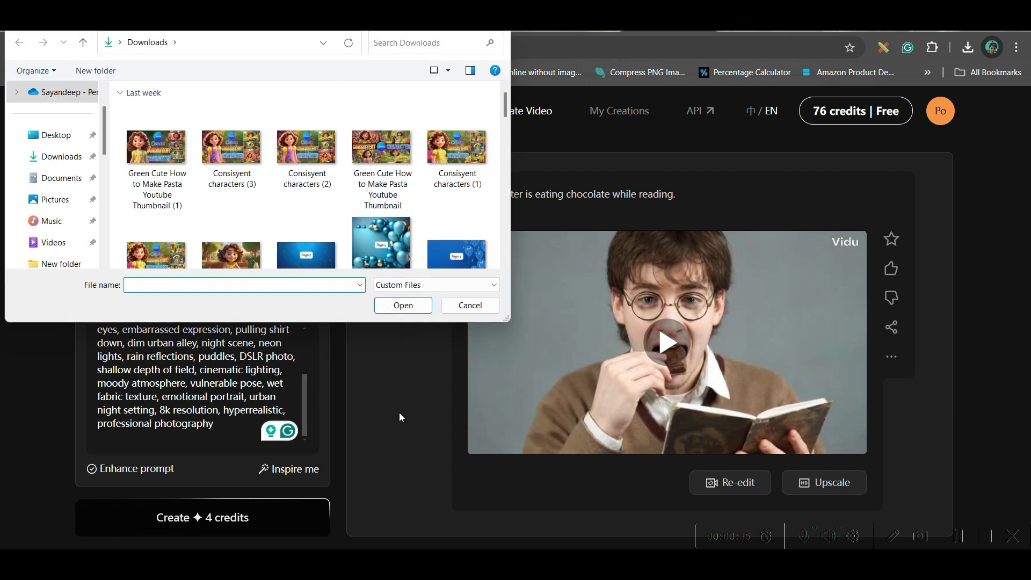
{"action": "key", "text": "Escape"}
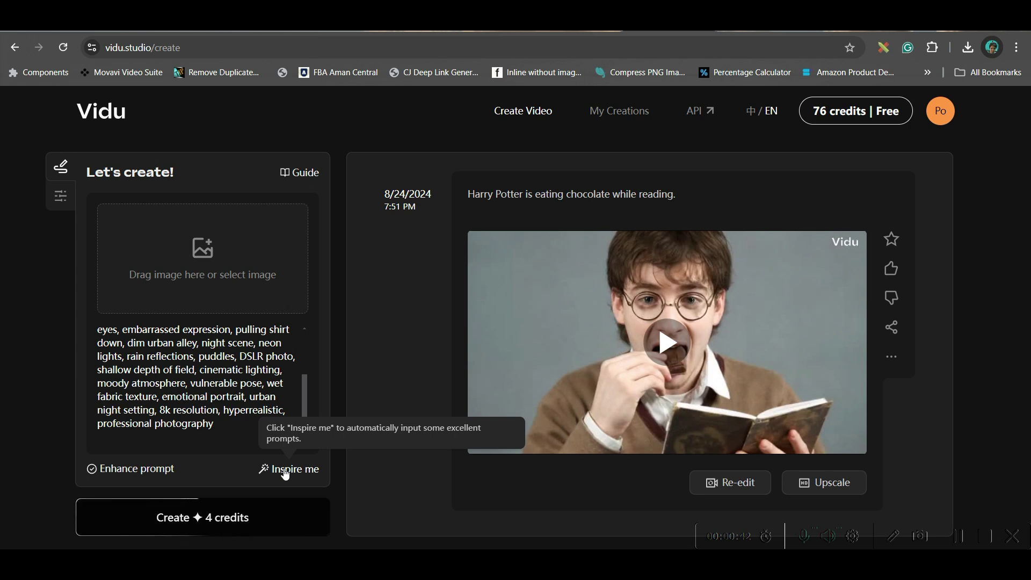
{"action": "left_click", "coordinate": [61, 197]}
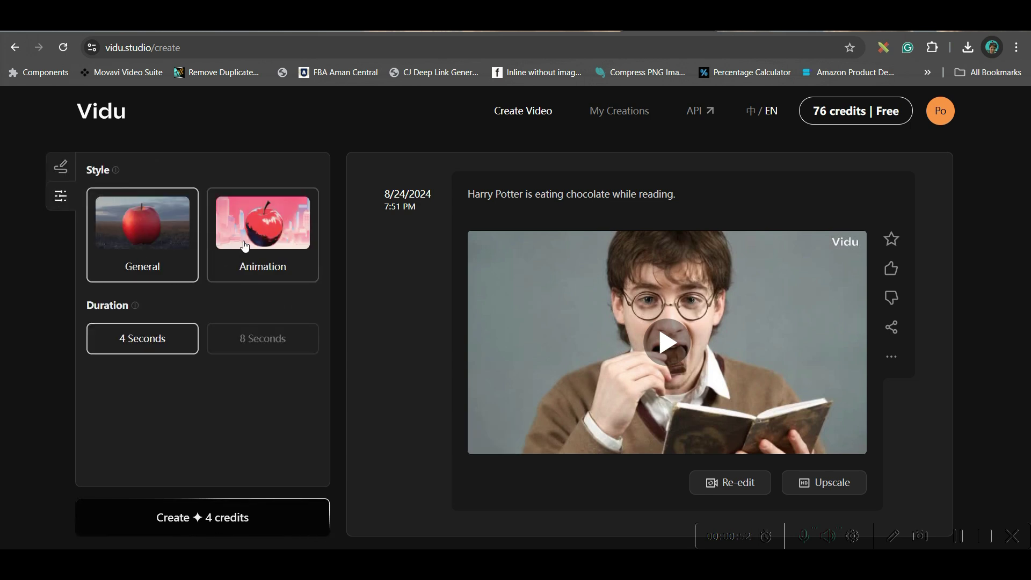
Try Animation, then keep General style and 4 seconds, since 8 Seconds requires an upgrade.
{"action": "left_click", "coordinate": [310, 245]}
{"action": "left_click", "coordinate": [149, 246]}
{"action": "left_click", "coordinate": [213, 341]}
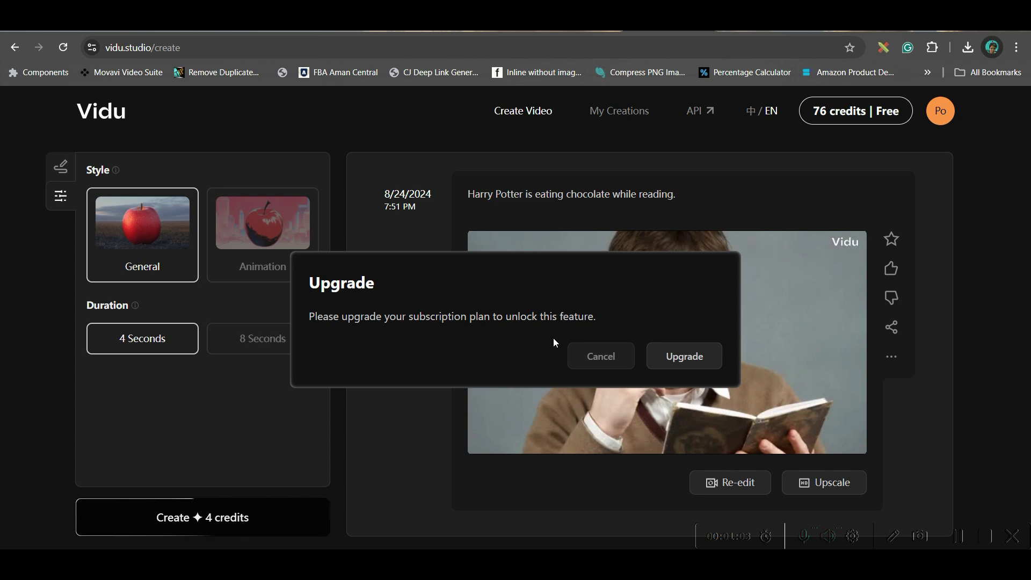
{"action": "left_click", "coordinate": [601, 359]}
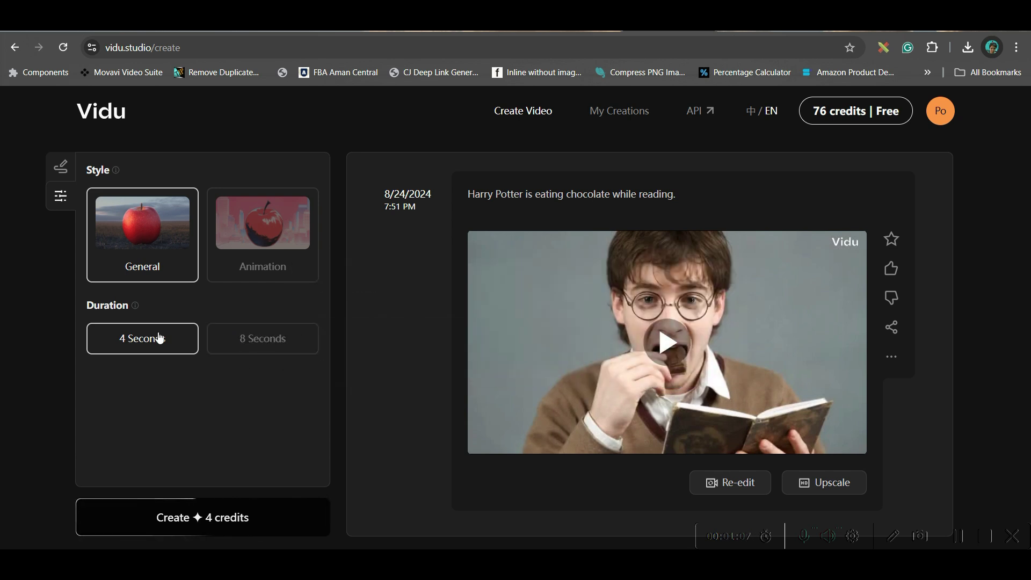
{"action": "left_click", "coordinate": [66, 167]}
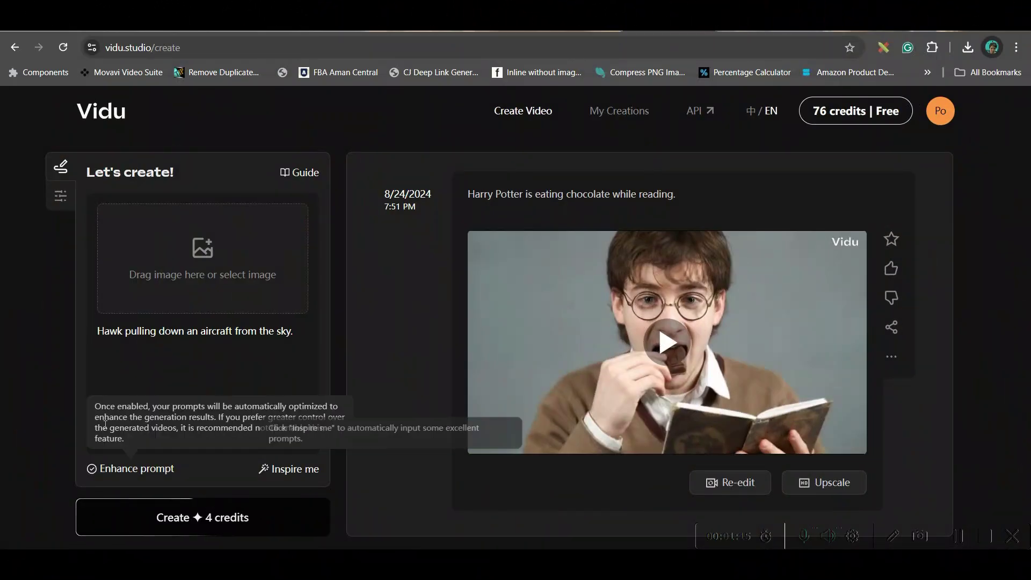
Submit 'Hawk pulling down an aircraft from the sky.' with Enhance prompt off for 4 credits.
{"action": "left_click", "coordinate": [229, 364]}
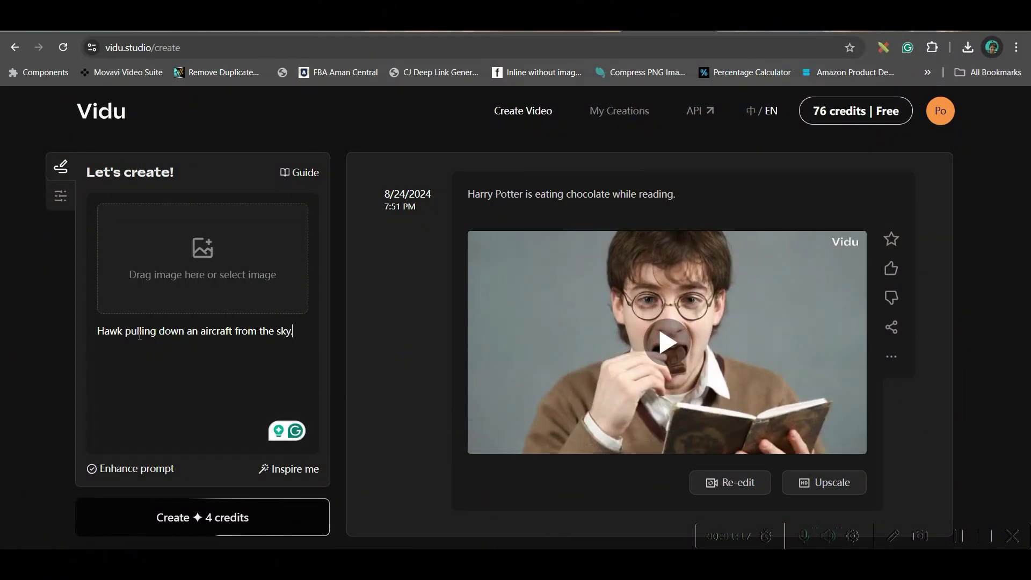
{"action": "left_click", "coordinate": [149, 473]}
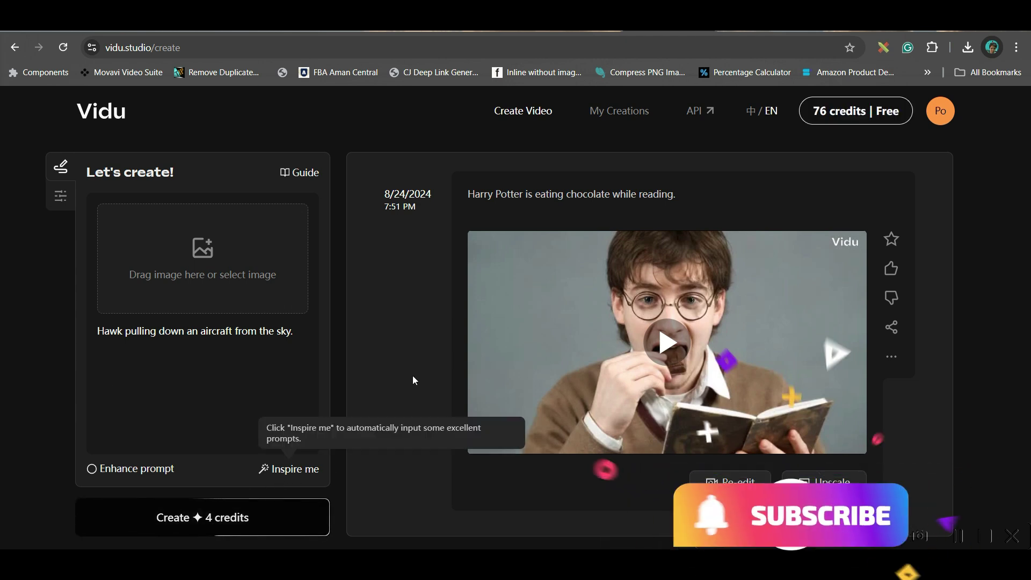
{"action": "left_click", "coordinate": [192, 523]}
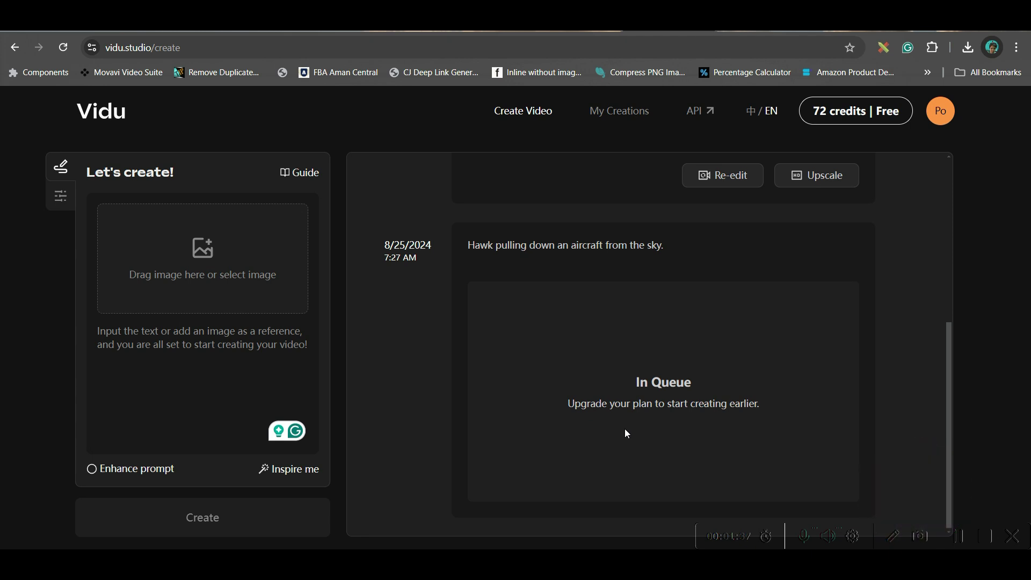
Play the Harry Potter chocolate-reading clip, select its prompt text, and reopen the settings panel.
{"action": "scroll", "coordinate": [774, 447], "scroll_direction": "up", "scroll_amount": 5}
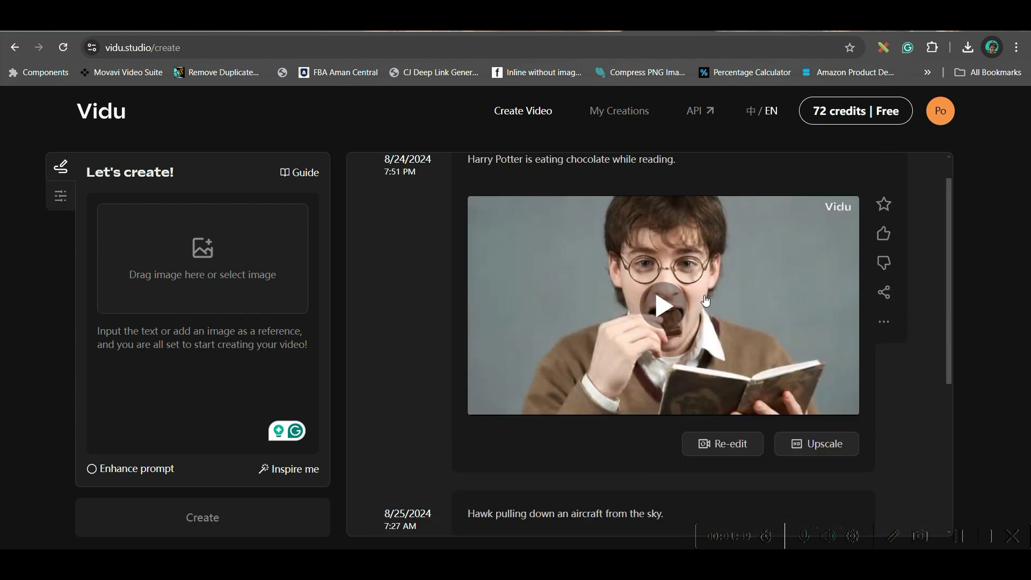
{"action": "left_click", "coordinate": [671, 310]}
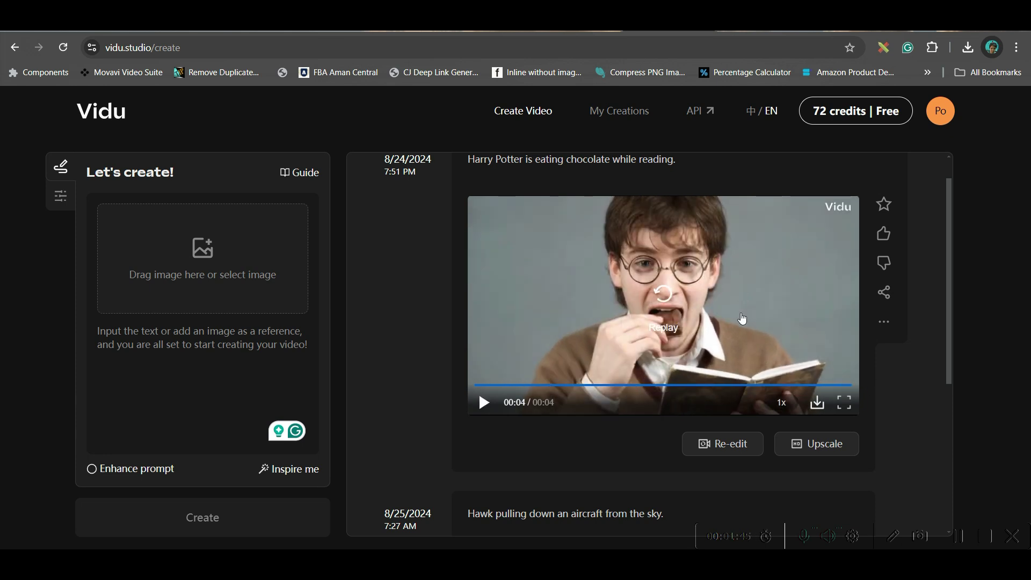
{"action": "scroll", "coordinate": [746, 317], "scroll_direction": "down", "scroll_amount": 5}
{"action": "scroll", "coordinate": [794, 321], "scroll_direction": "up", "scroll_amount": 4}
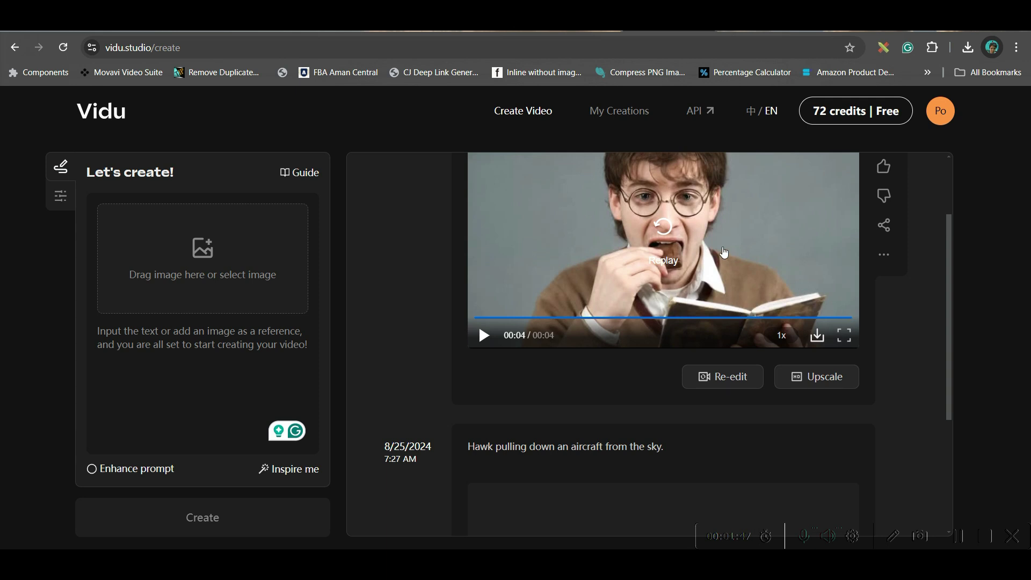
{"action": "scroll", "coordinate": [728, 262], "scroll_direction": "up", "scroll_amount": 2}
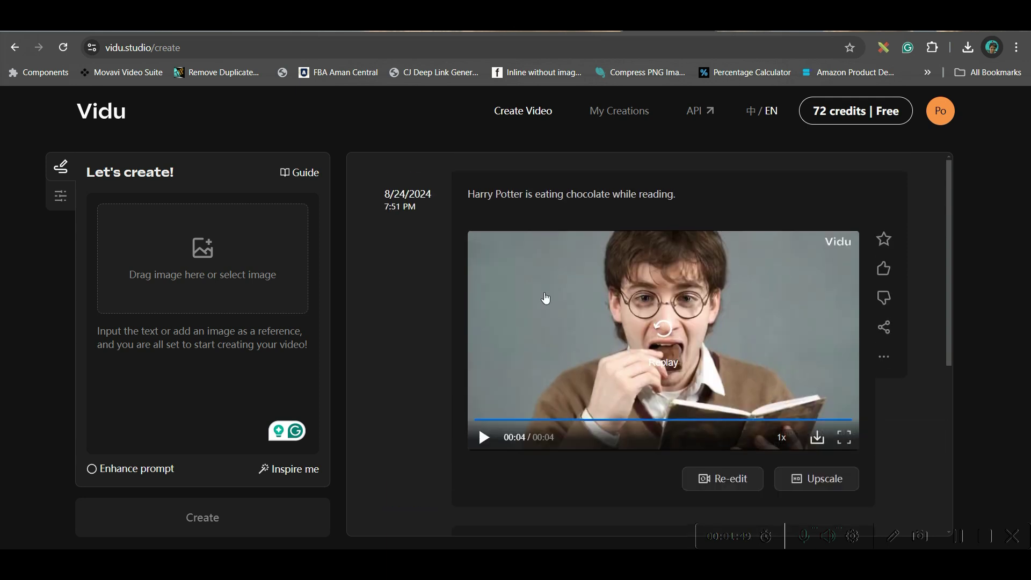
{"action": "left_click_drag", "start_coordinate": [468, 194], "coordinate": [596, 198]}
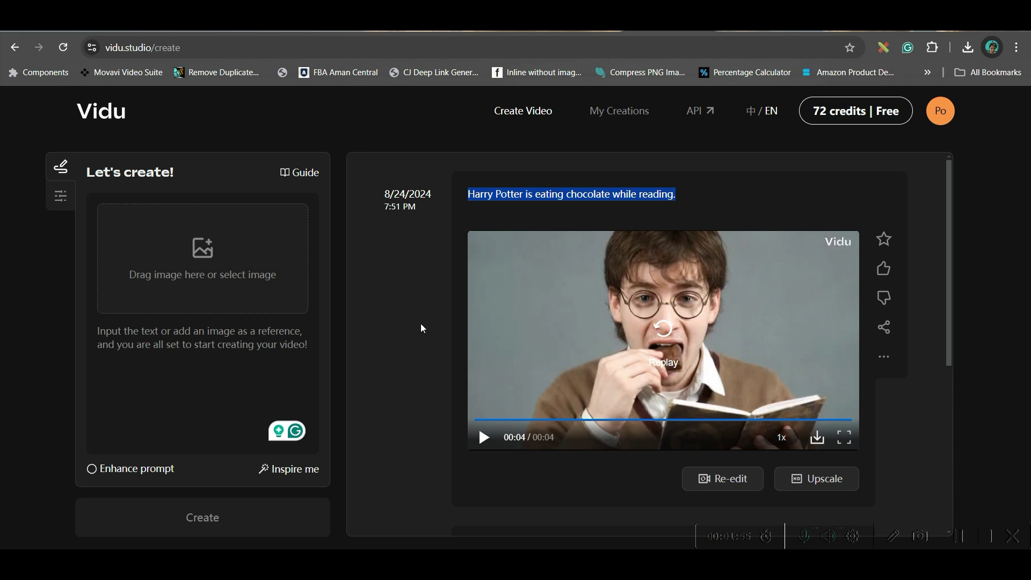
{"action": "left_click", "coordinate": [61, 196]}
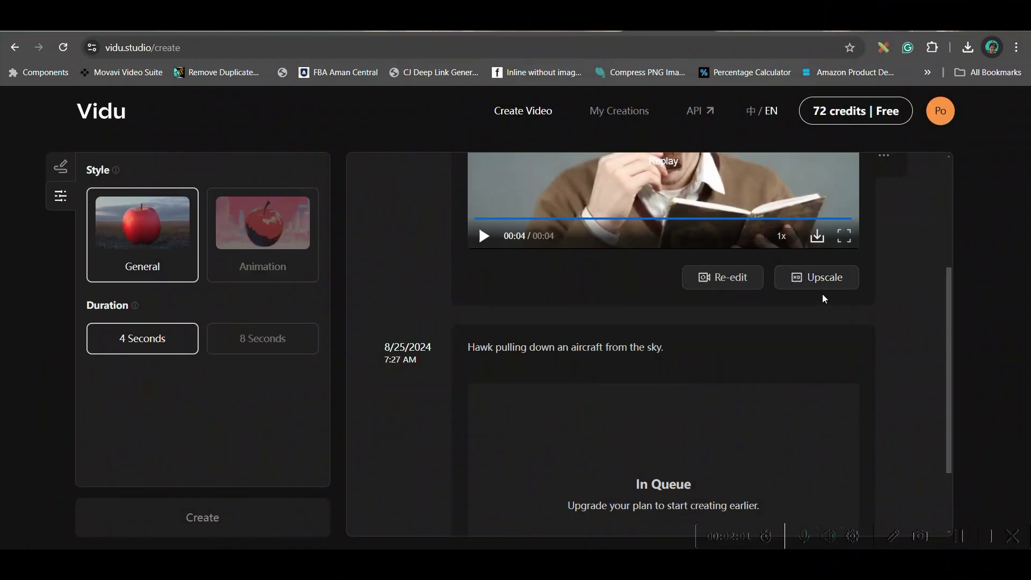
{"action": "scroll", "coordinate": [814, 438], "scroll_direction": "up", "scroll_amount": 4}
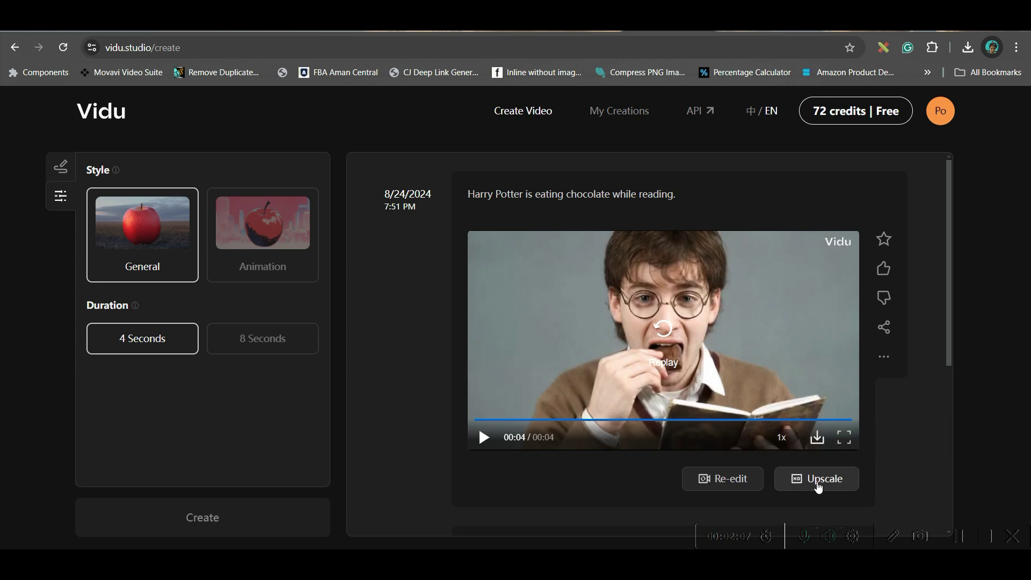
Upscale the Harry Potter clip using the Stable upscale type.
{"action": "left_click", "coordinate": [858, 479]}
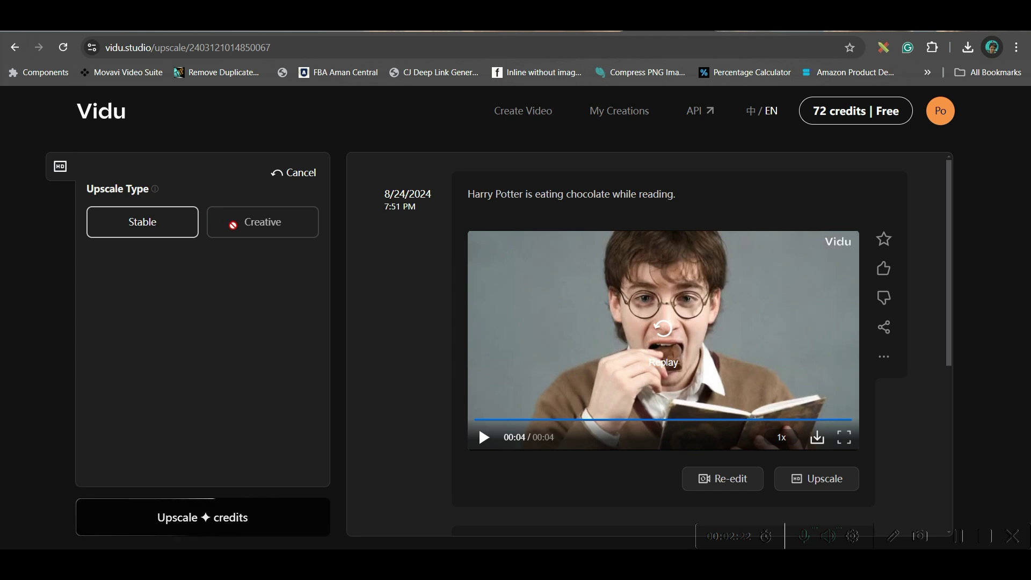
{"action": "left_click", "coordinate": [202, 517]}
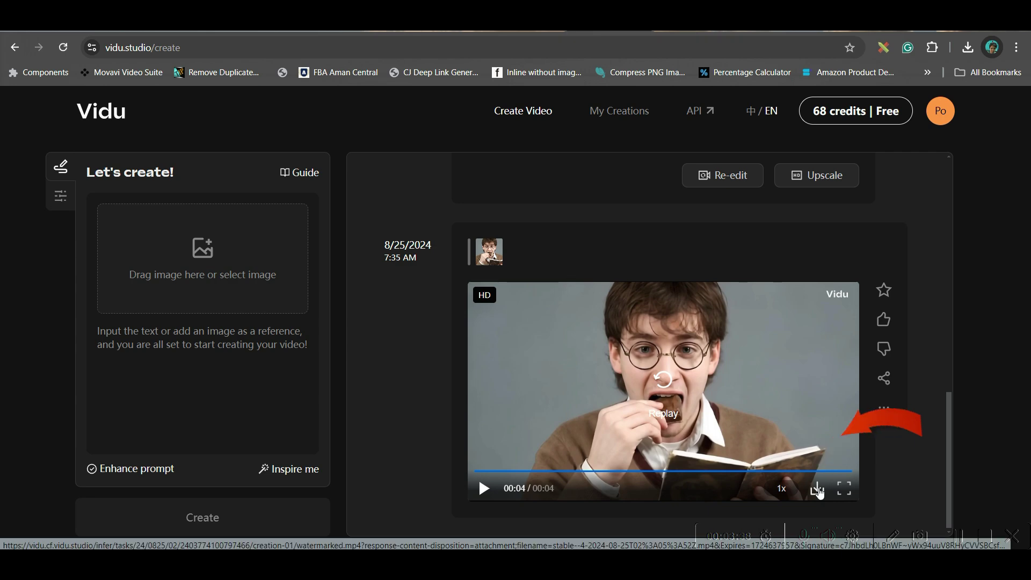
Check the downloaded upscaled mp4, then attach an ASSETS folder image as the first frame.
{"action": "left_click", "coordinate": [817, 488]}
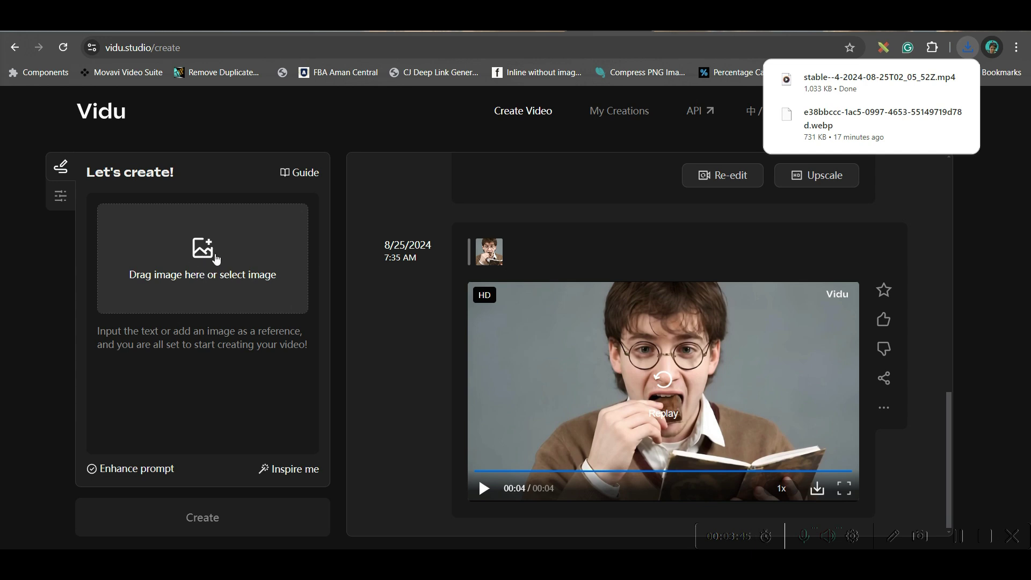
{"action": "left_click", "coordinate": [206, 253]}
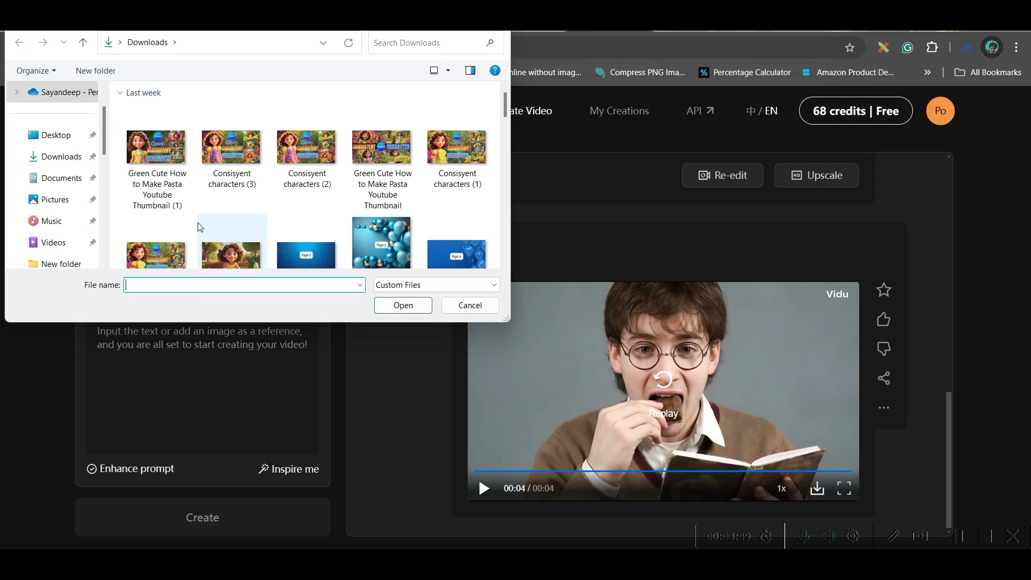
{"action": "scroll", "coordinate": [205, 247], "scroll_direction": "down", "scroll_amount": 5}
{"action": "scroll", "coordinate": [48, 161], "scroll_direction": "down", "scroll_amount": 3}
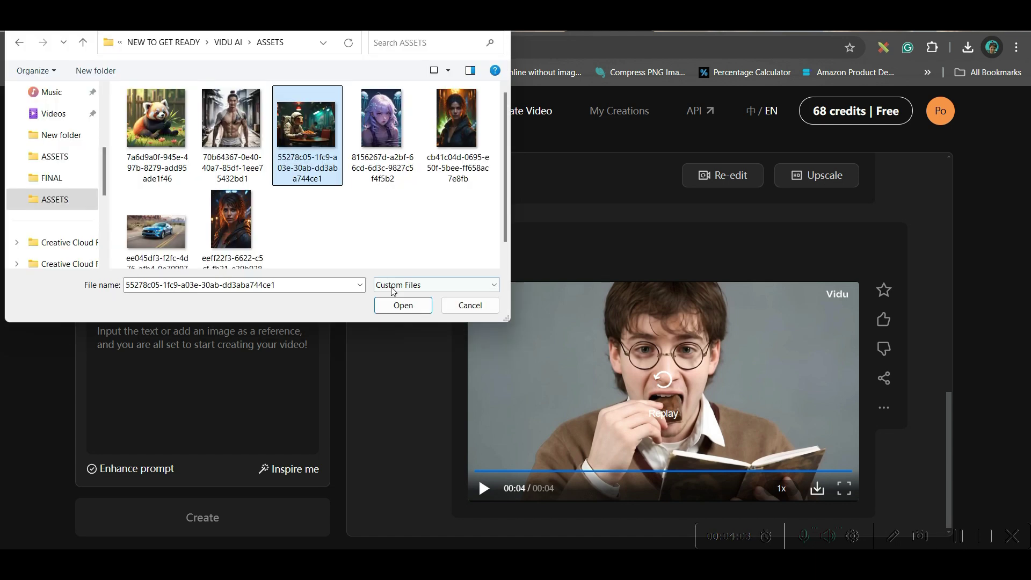
{"action": "left_click", "coordinate": [402, 304]}
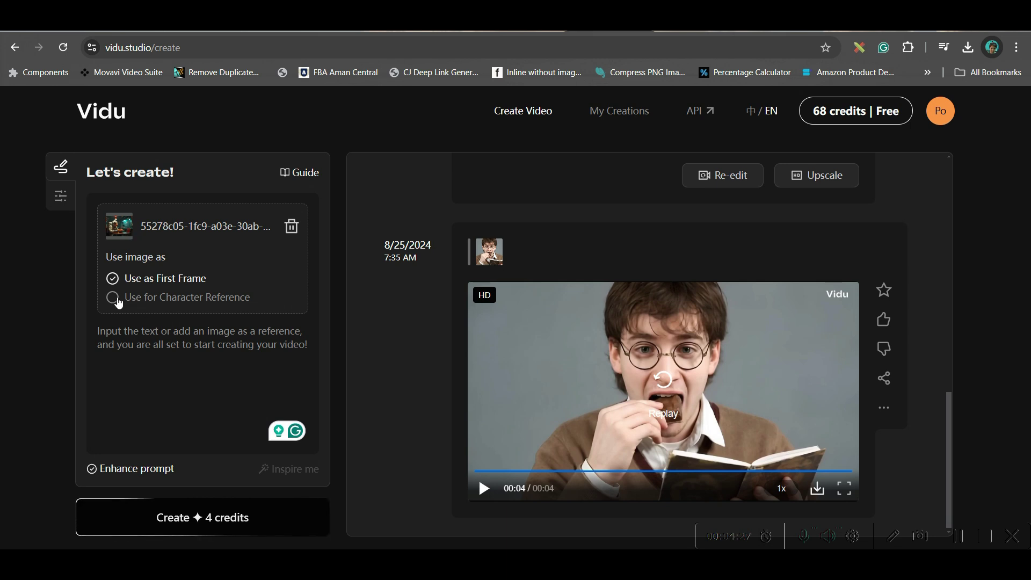
{"action": "left_click", "coordinate": [116, 299]}
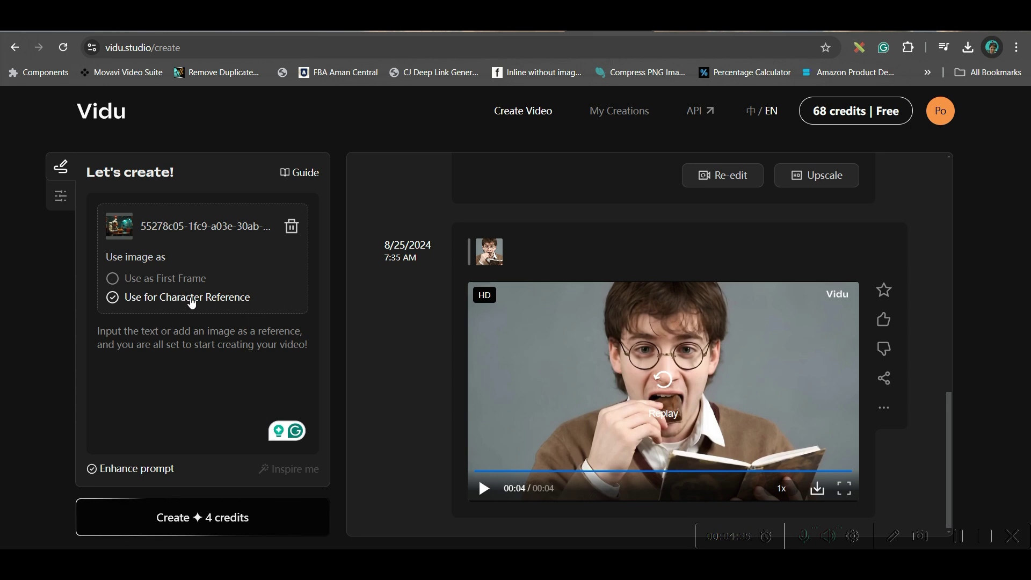
{"action": "left_click", "coordinate": [129, 283]}
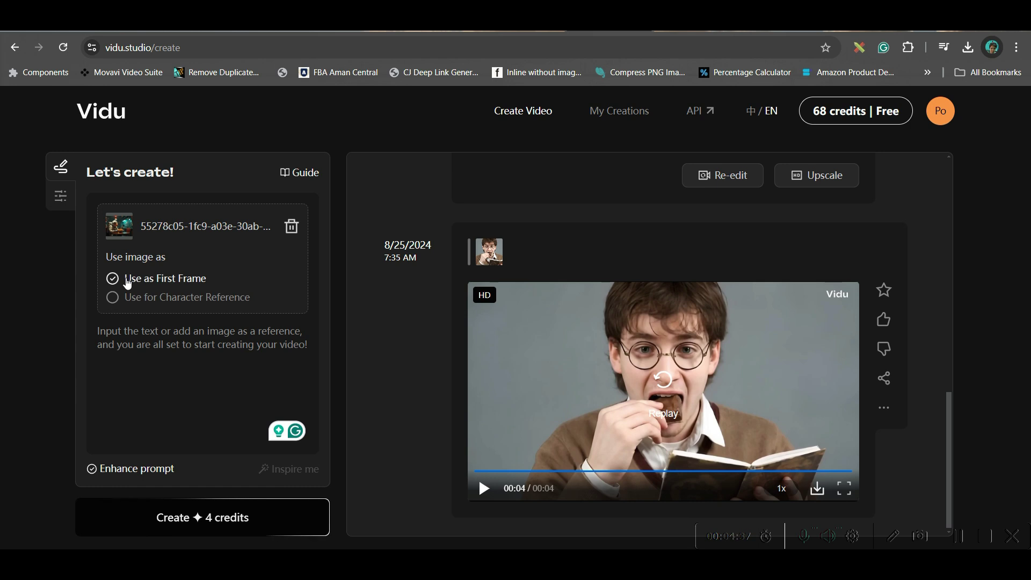